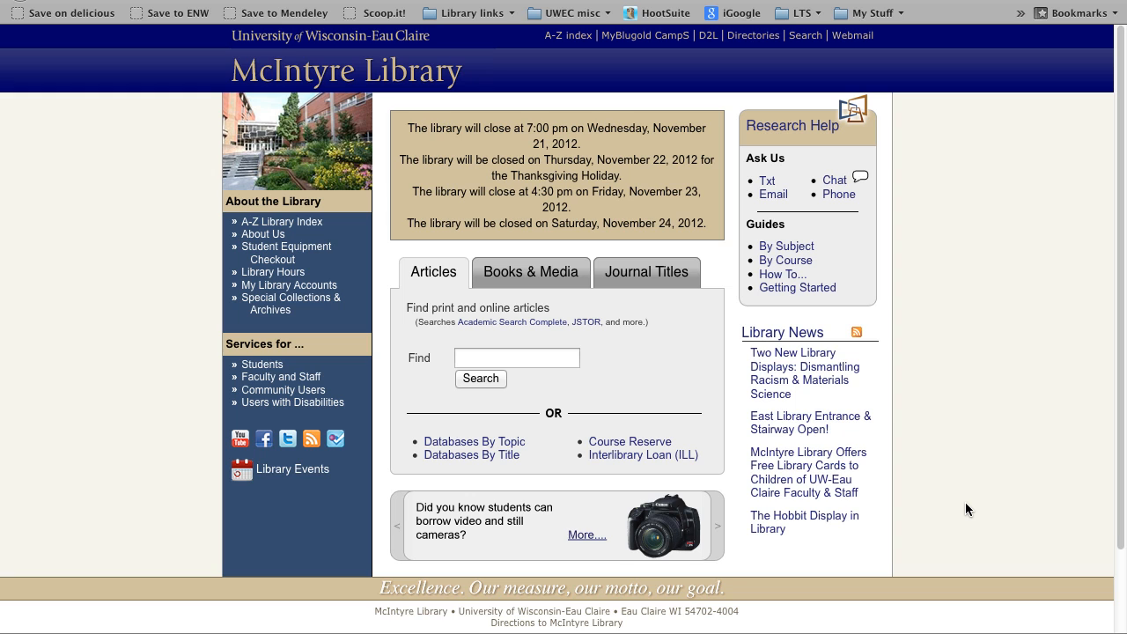
Step: Open the CINAHL PLUS with Full Text (EBSCO) database from the library's Nursing topic databases
{"action": "left_click", "coordinate": [490, 443]}
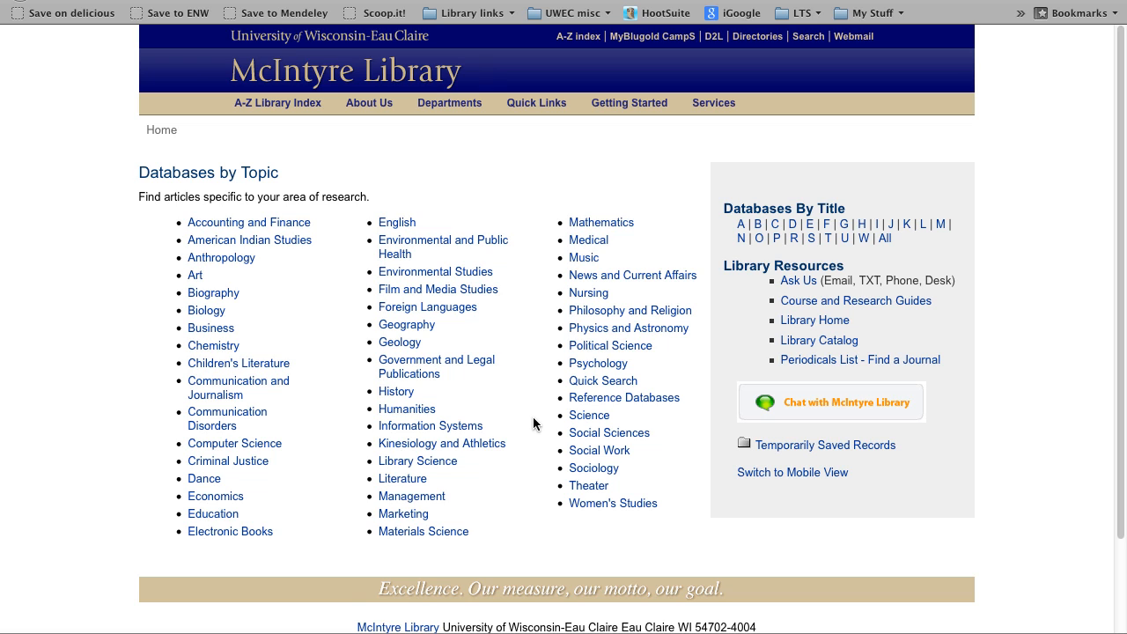
{"action": "left_click", "coordinate": [589, 299]}
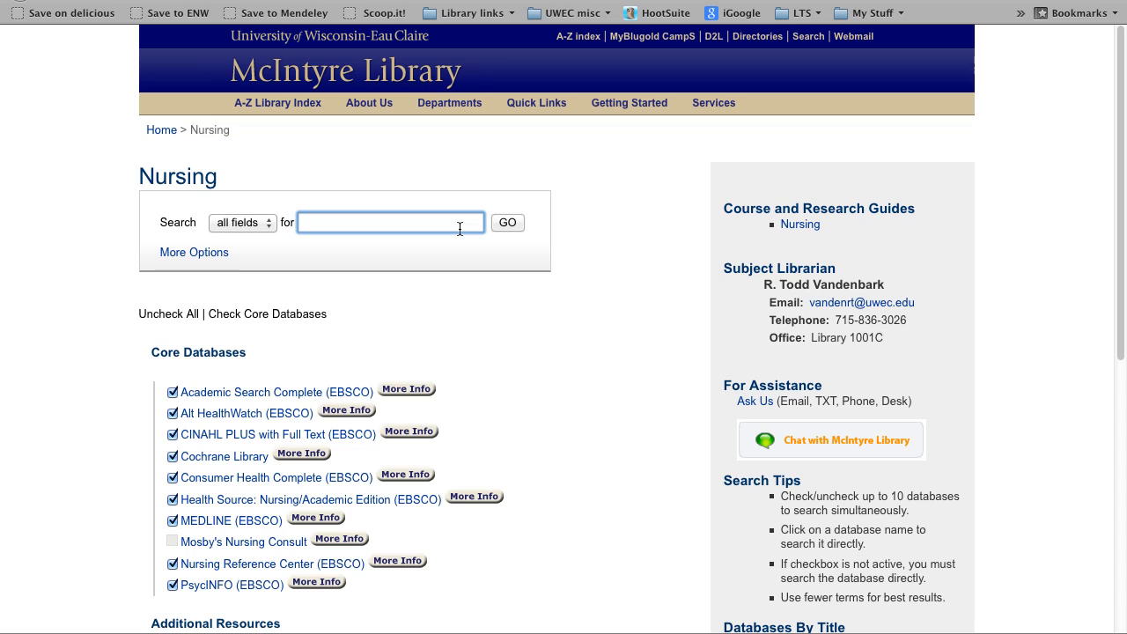
{"action": "left_click", "coordinate": [289, 441]}
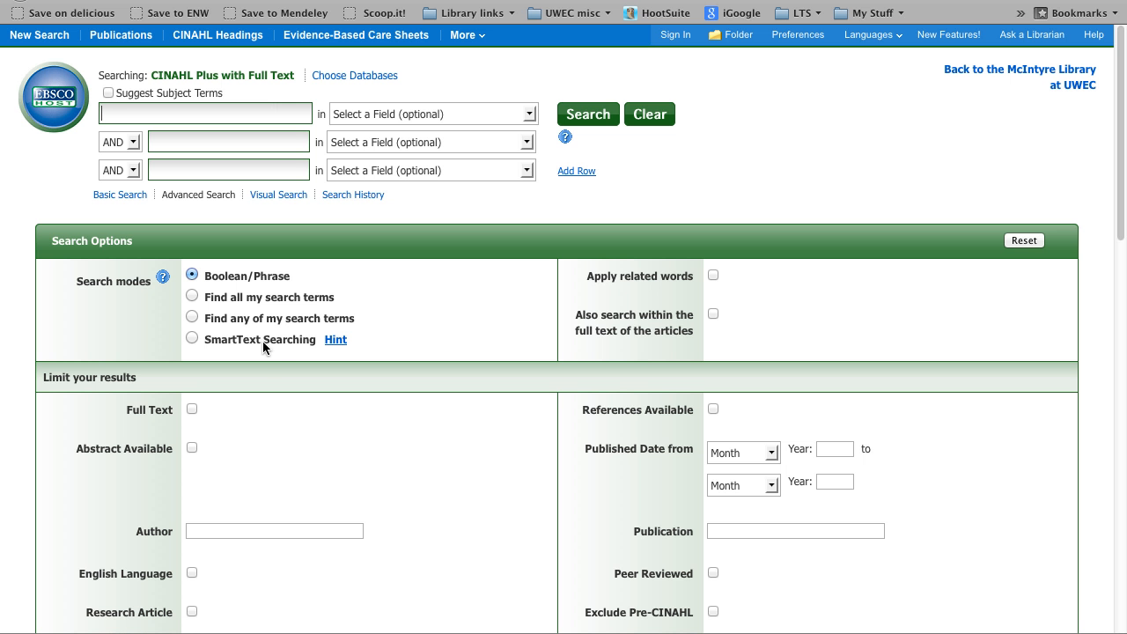
Step: Browse the CINAHL Headings for "best practices" with relevancy ranking and review the first page of terms
{"action": "left_click", "coordinate": [210, 38]}
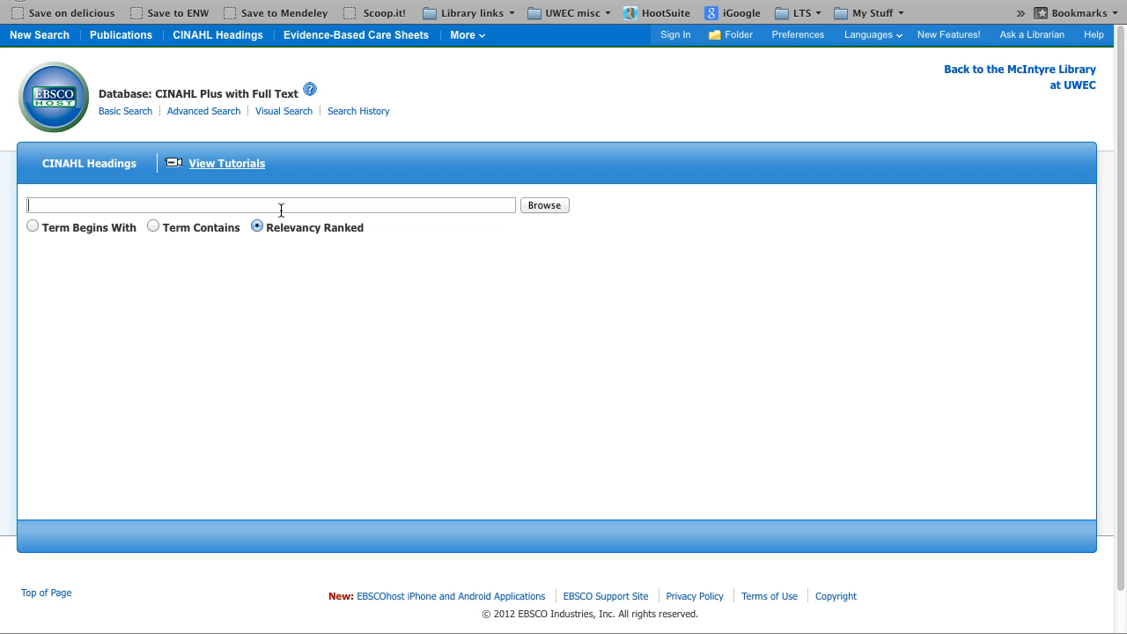
{"action": "type", "text": "bes"}
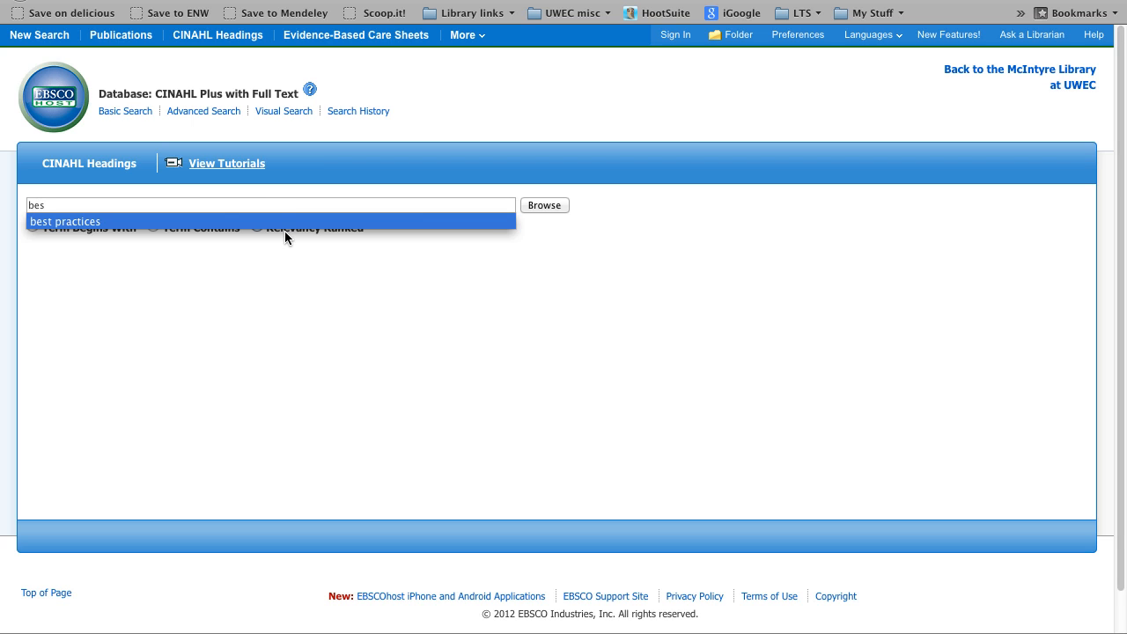
{"action": "left_click", "coordinate": [286, 223]}
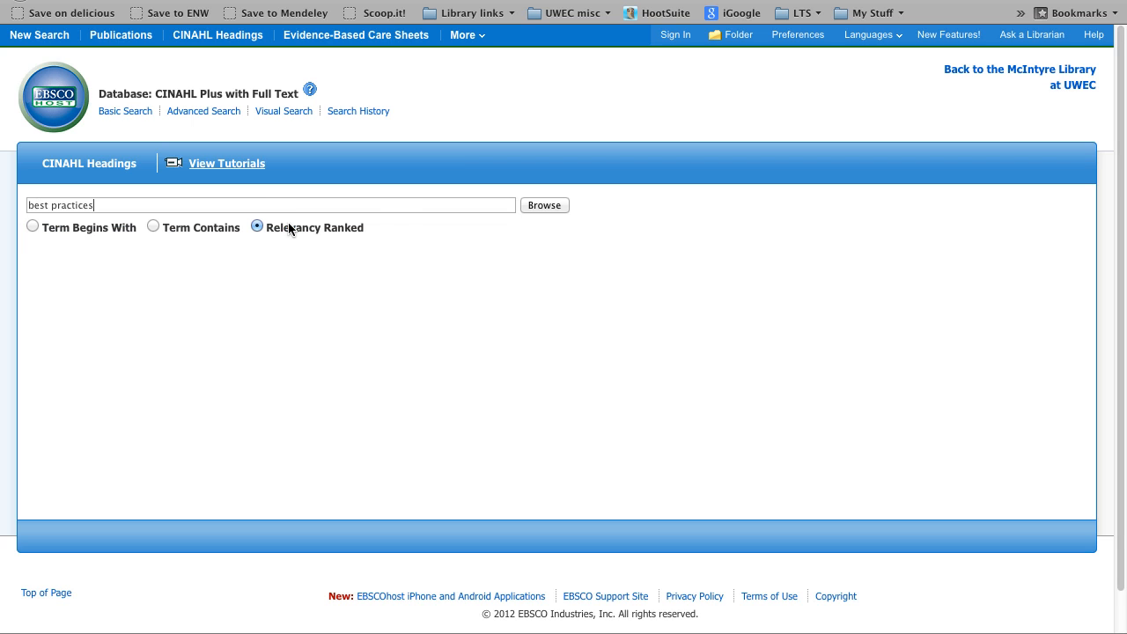
{"action": "left_click", "coordinate": [546, 208]}
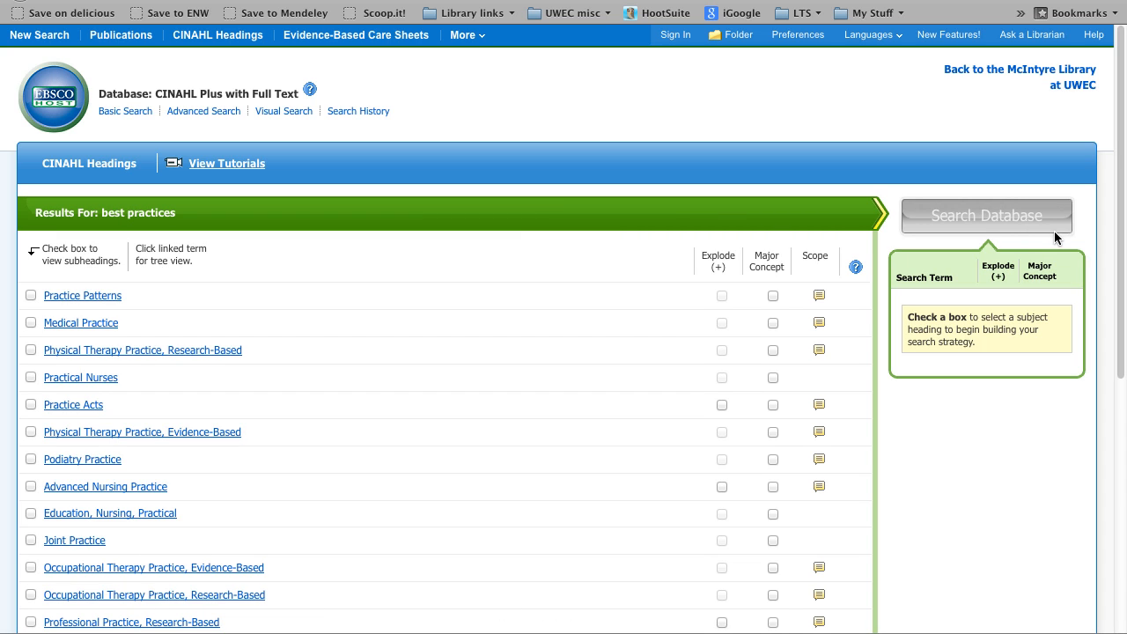
{"action": "scroll", "coordinate": [1118, 279], "scroll_direction": "down", "scroll_amount": 3}
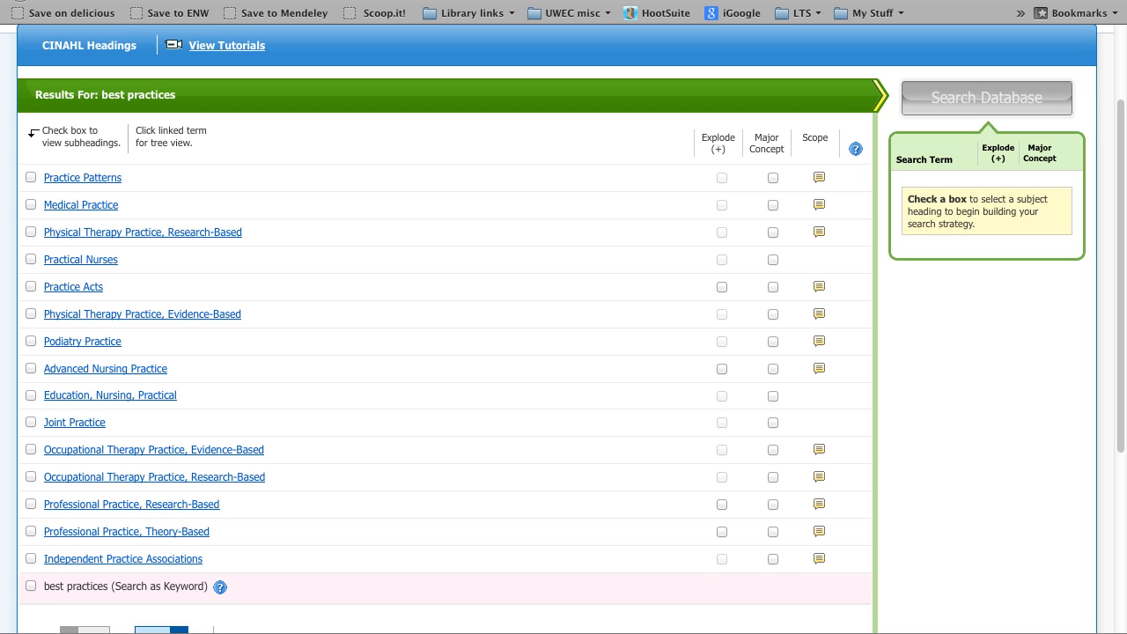
{"action": "scroll", "coordinate": [869, 438], "scroll_direction": "down", "scroll_amount": 2}
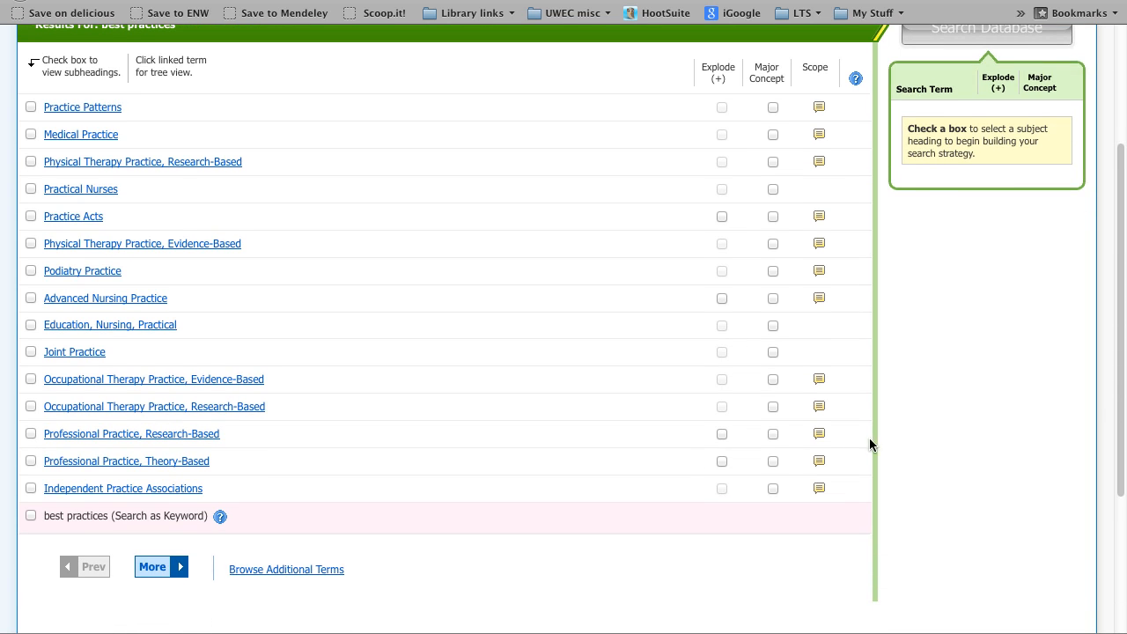
Step: Go to the second page of "best practices" headings and read the scope note for Practice Guidelines
{"action": "left_click", "coordinate": [151, 566]}
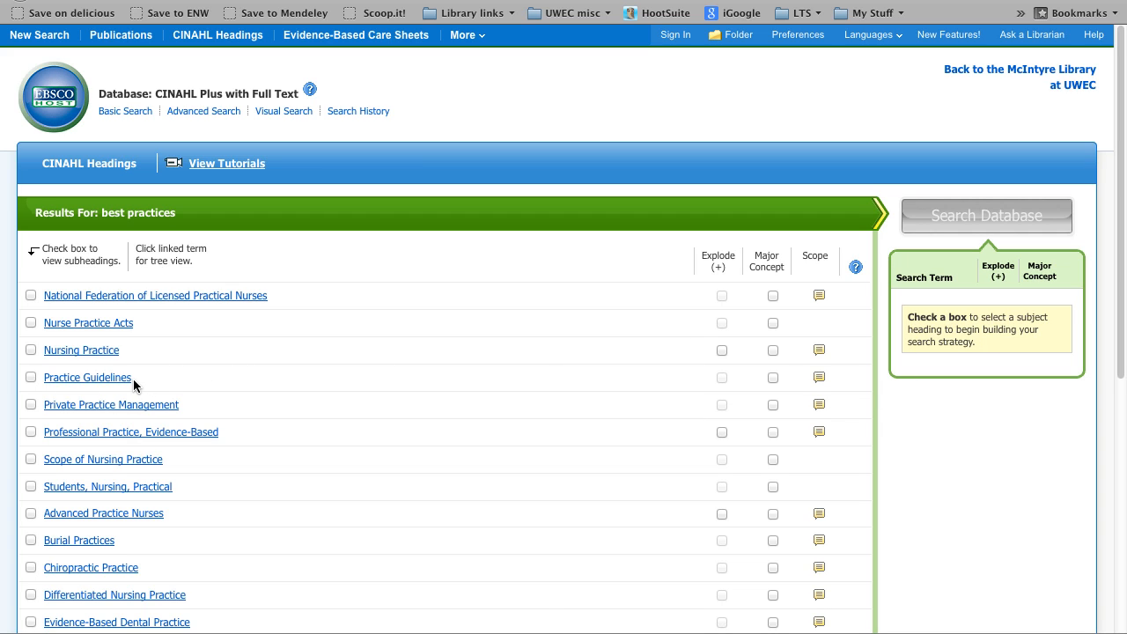
{"action": "left_click", "coordinate": [820, 380]}
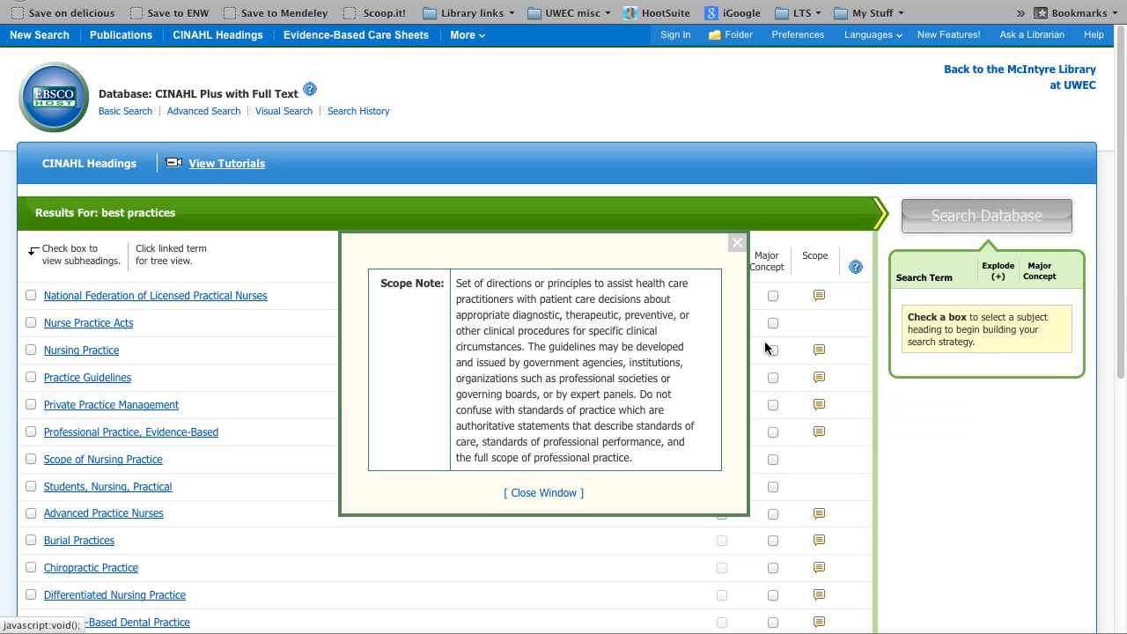
{"action": "left_click", "coordinate": [737, 243]}
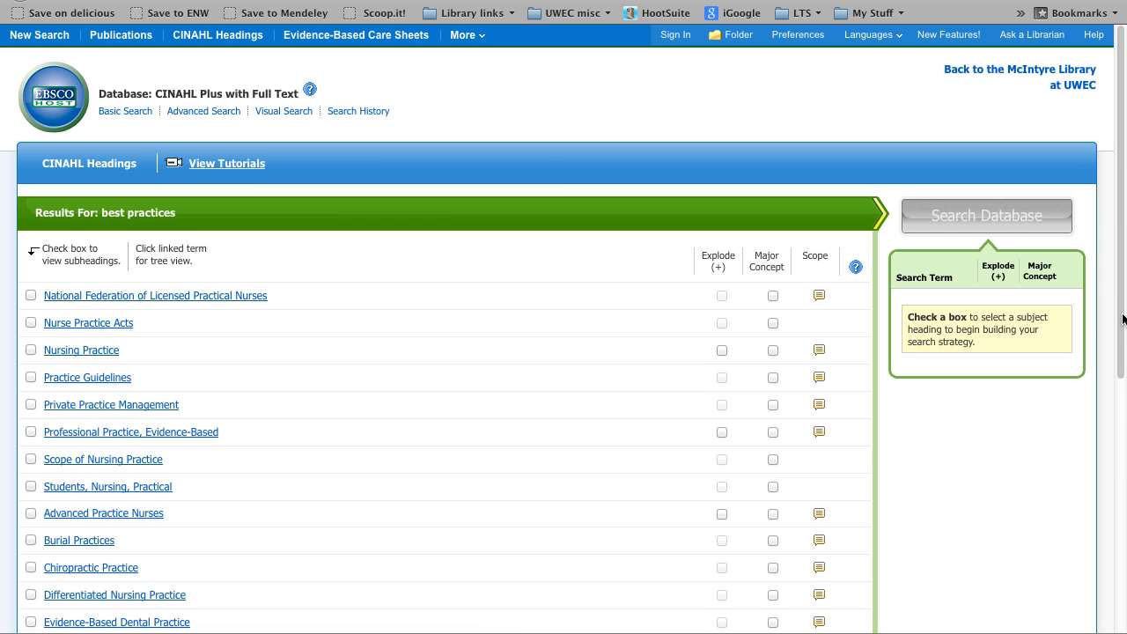
Step: Start a new CINAHL Headings browse for the term "professional practice"
{"action": "mouse_move", "coordinate": [1121, 318]}
{"action": "left_mouse_down"}
{"action": "mouse_move", "coordinate": [1124, 407]}
{"action": "mouse_move", "coordinate": [1123, 315]}
{"action": "left_mouse_up"}
{"action": "left_click_drag", "start_coordinate": [1121, 310], "coordinate": [1097, 414]}
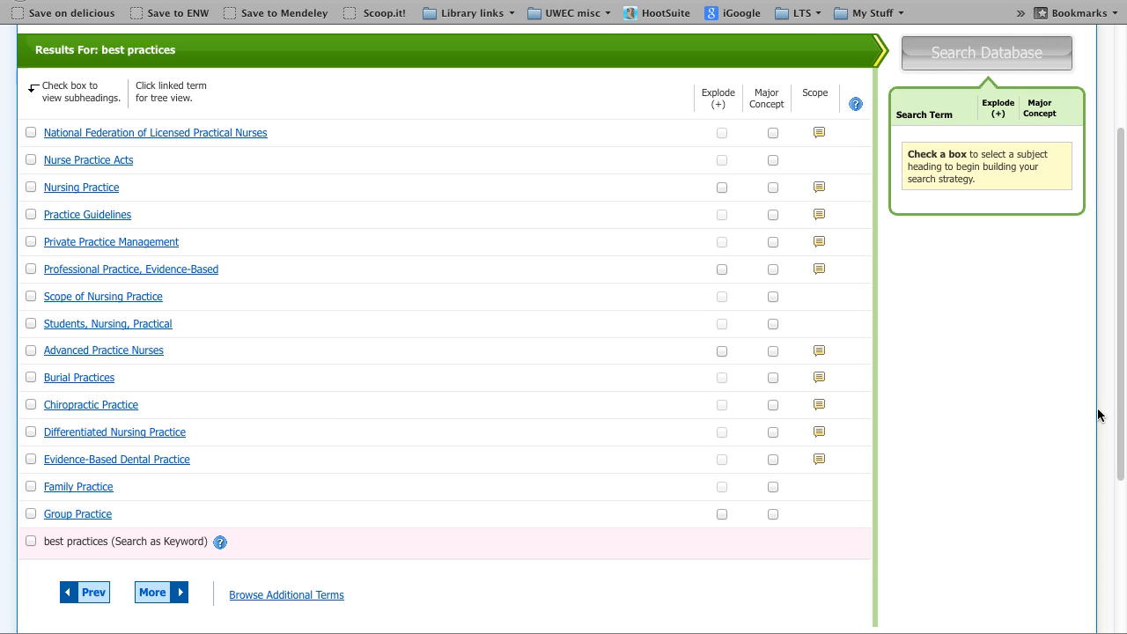
{"action": "left_click", "coordinate": [297, 595]}
{"action": "left_click", "coordinate": [213, 204]}
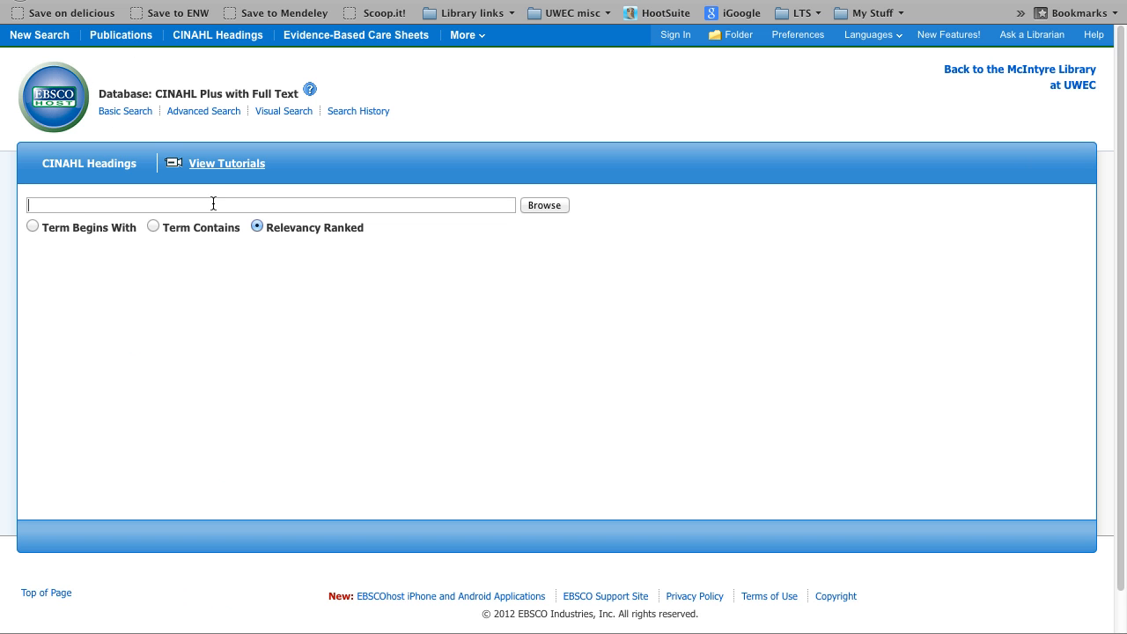
{"action": "type", "text": "pro"}
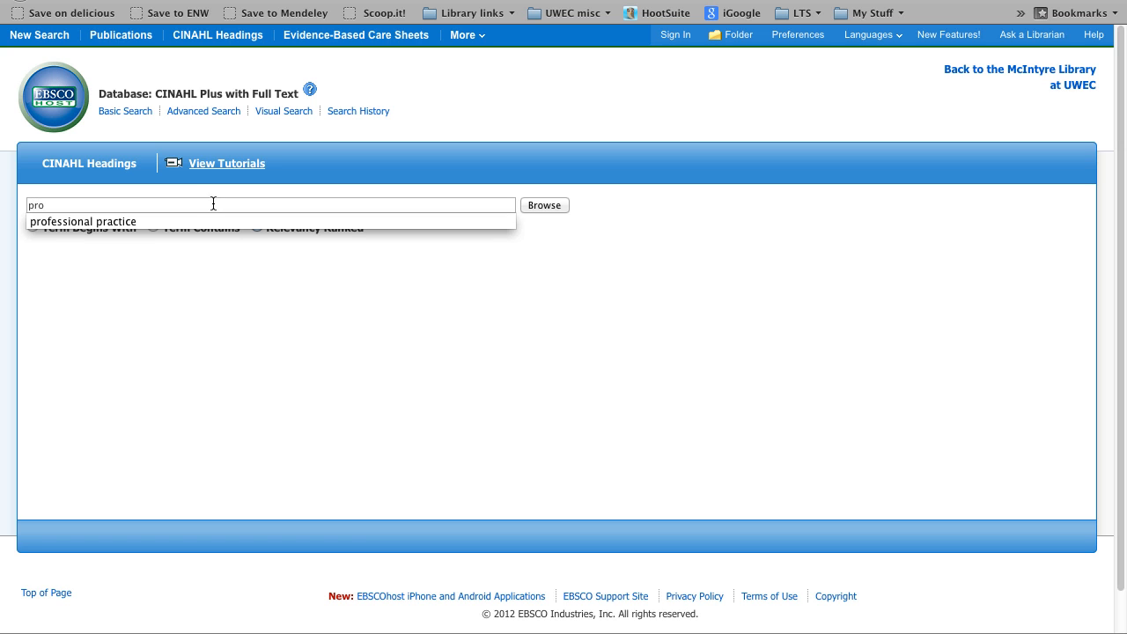
{"action": "left_click", "coordinate": [216, 221]}
{"action": "left_click", "coordinate": [546, 205]}
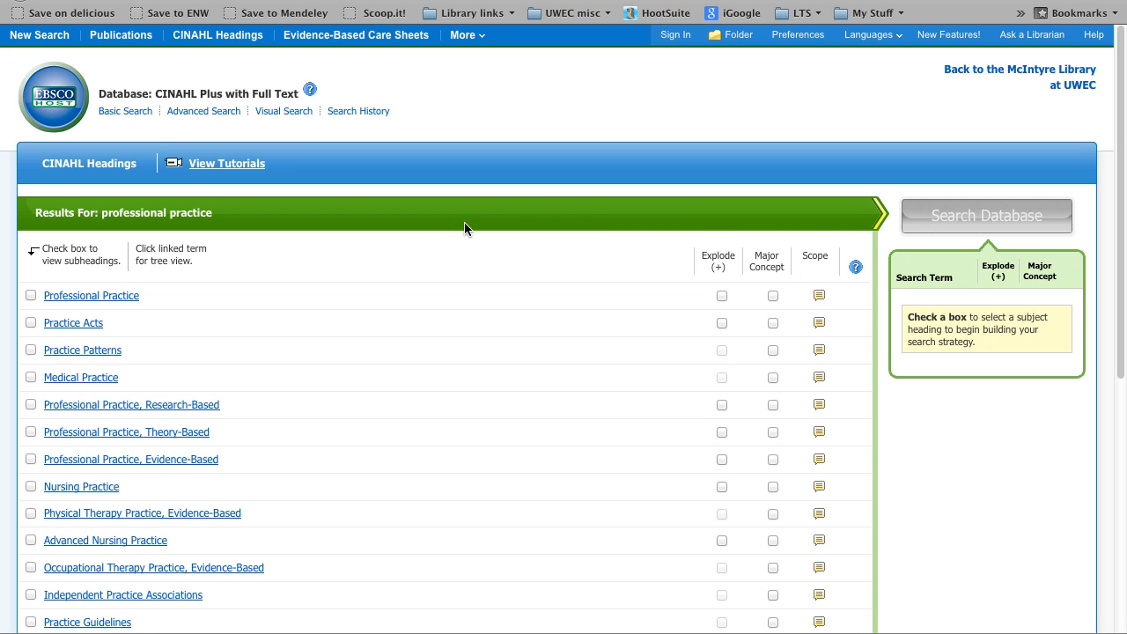
Step: Add the Professional Practice heading with all its subheadings to the search terms
{"action": "left_click", "coordinate": [31, 295]}
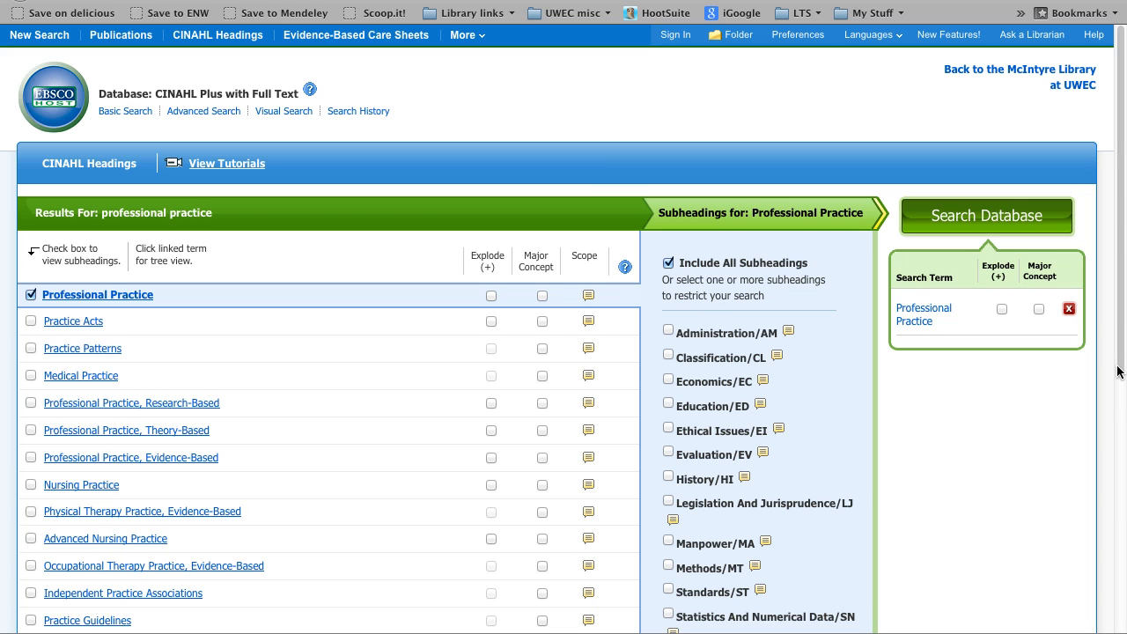
{"action": "scroll", "coordinate": [1116, 396], "scroll_direction": "down", "scroll_amount": 3}
{"action": "left_click_drag", "start_coordinate": [1124, 438], "coordinate": [1125, 444]}
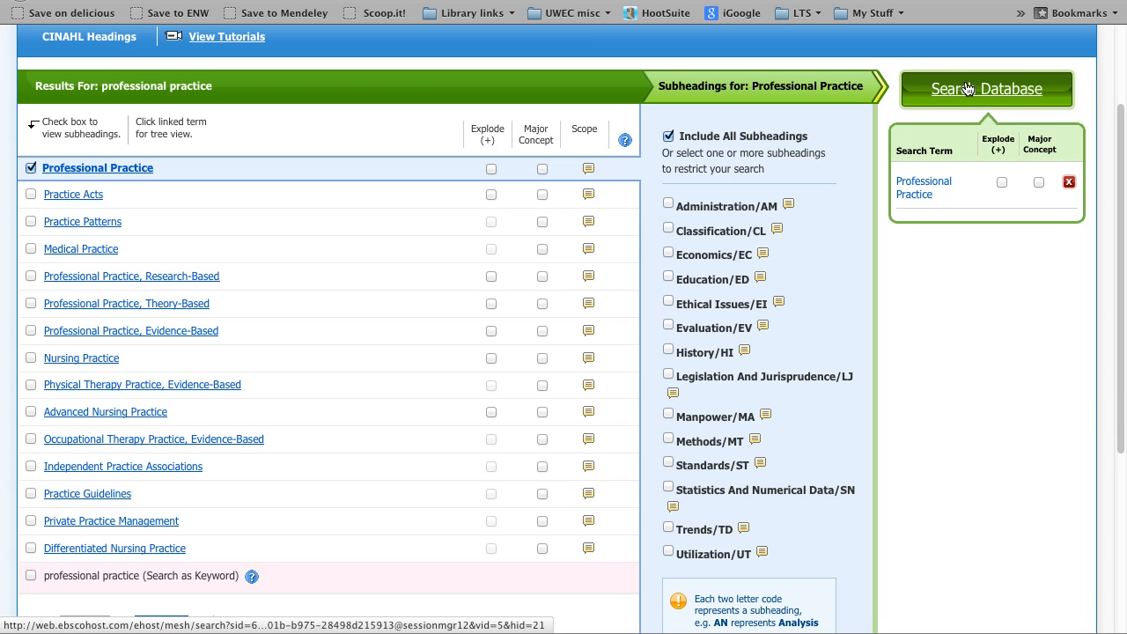
Step: Browse additional terms for "public health" and add the Public Health heading to the search terms
{"action": "scroll", "coordinate": [1119, 298], "scroll_direction": "down", "scroll_amount": 2}
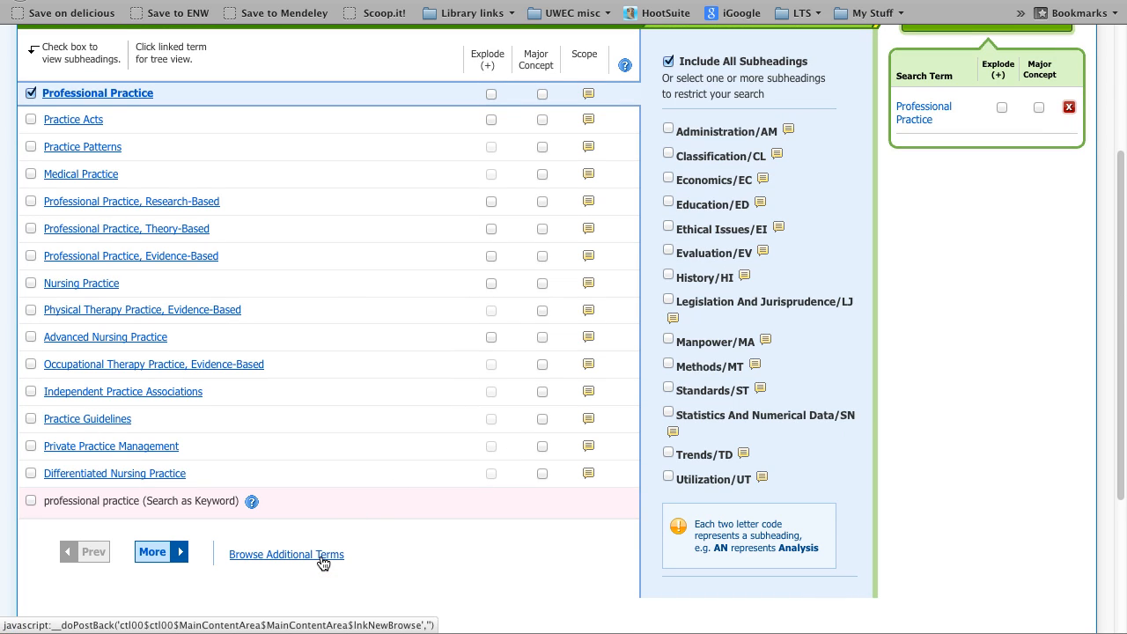
{"action": "left_click", "coordinate": [322, 561]}
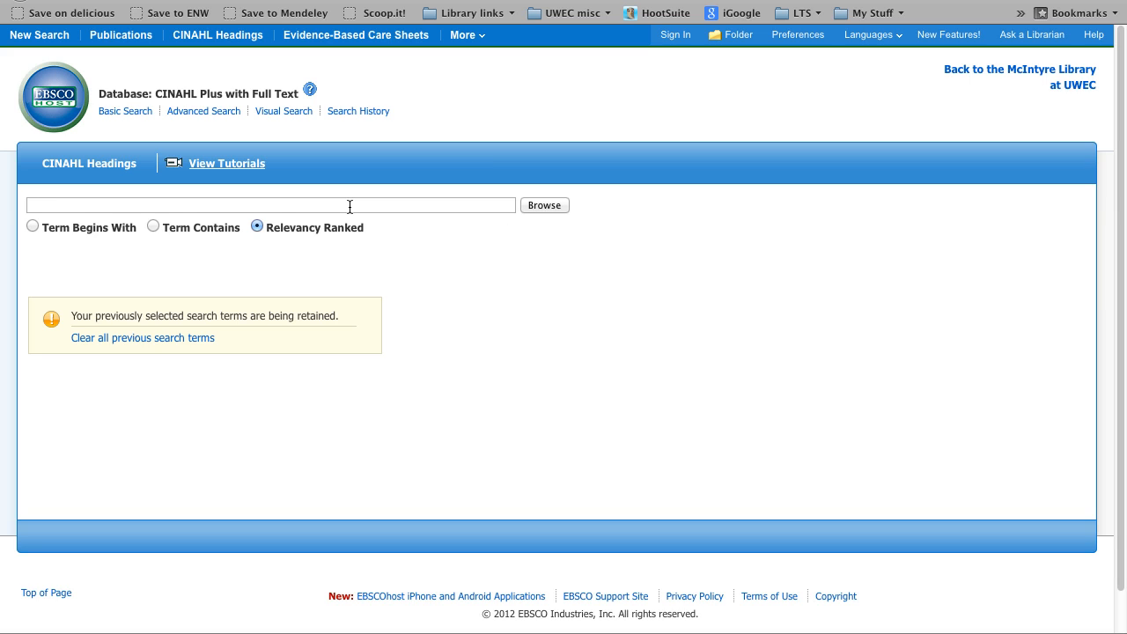
{"action": "type", "text": "pu"}
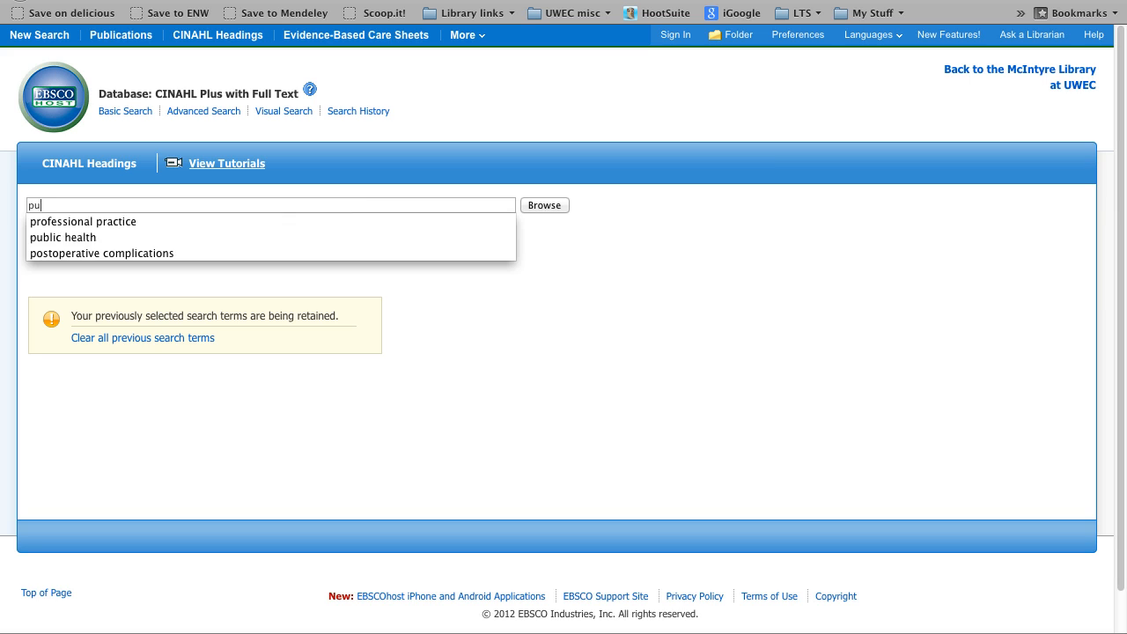
{"action": "left_click", "coordinate": [485, 220]}
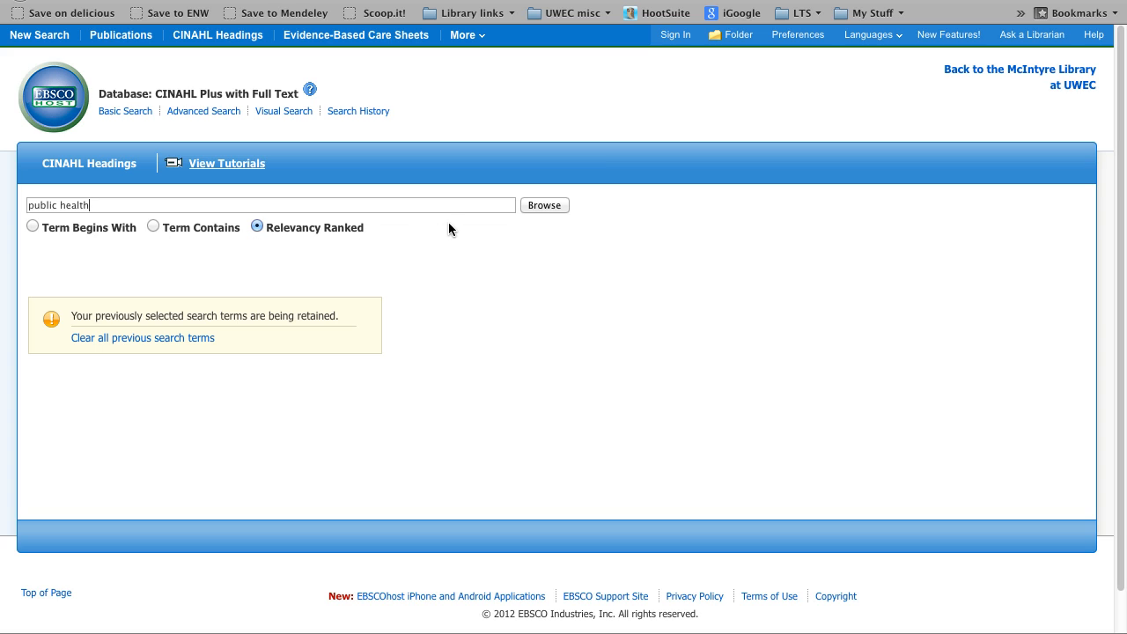
{"action": "left_click", "coordinate": [548, 209]}
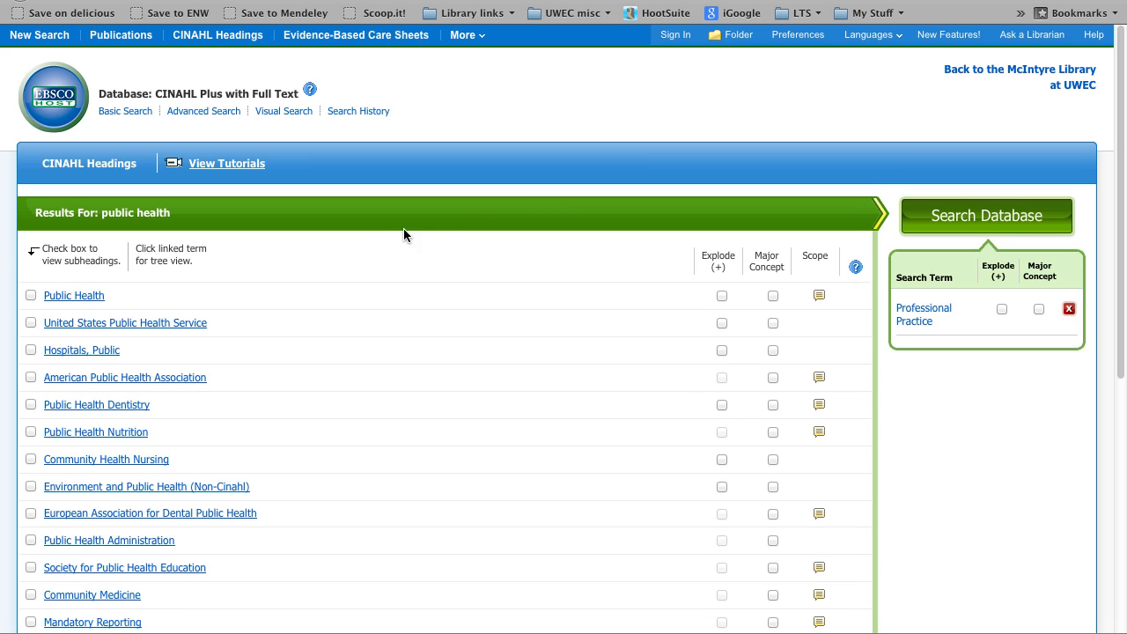
{"action": "left_click", "coordinate": [31, 294]}
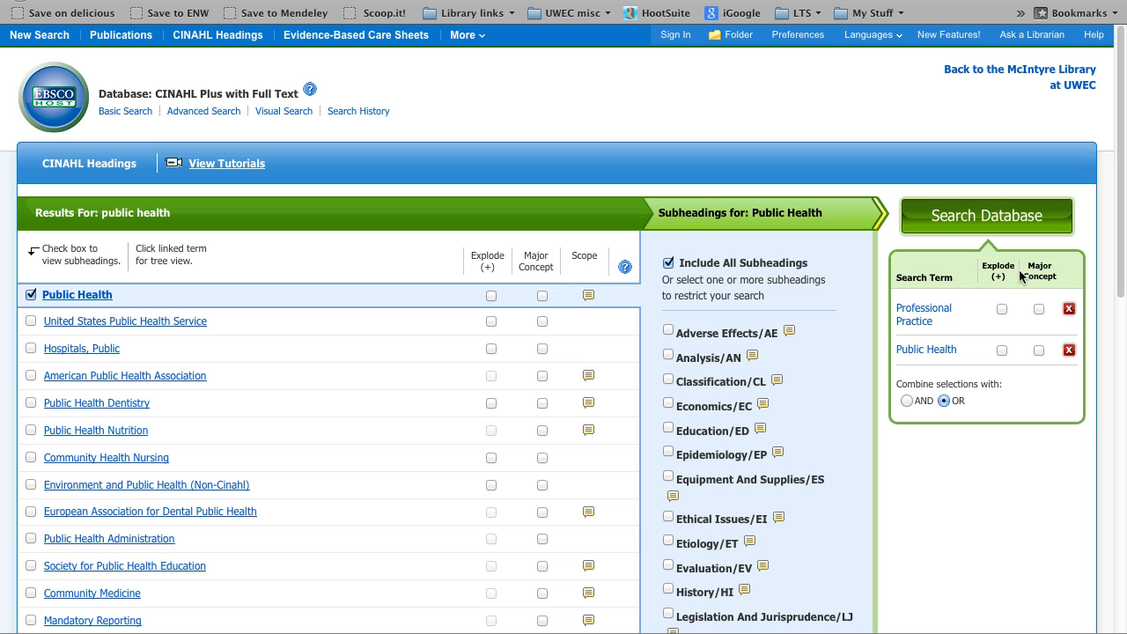
Step: Read the scope note for the Education subheading of Public Health and close it
{"action": "left_click_drag", "start_coordinate": [1121, 278], "coordinate": [1123, 388]}
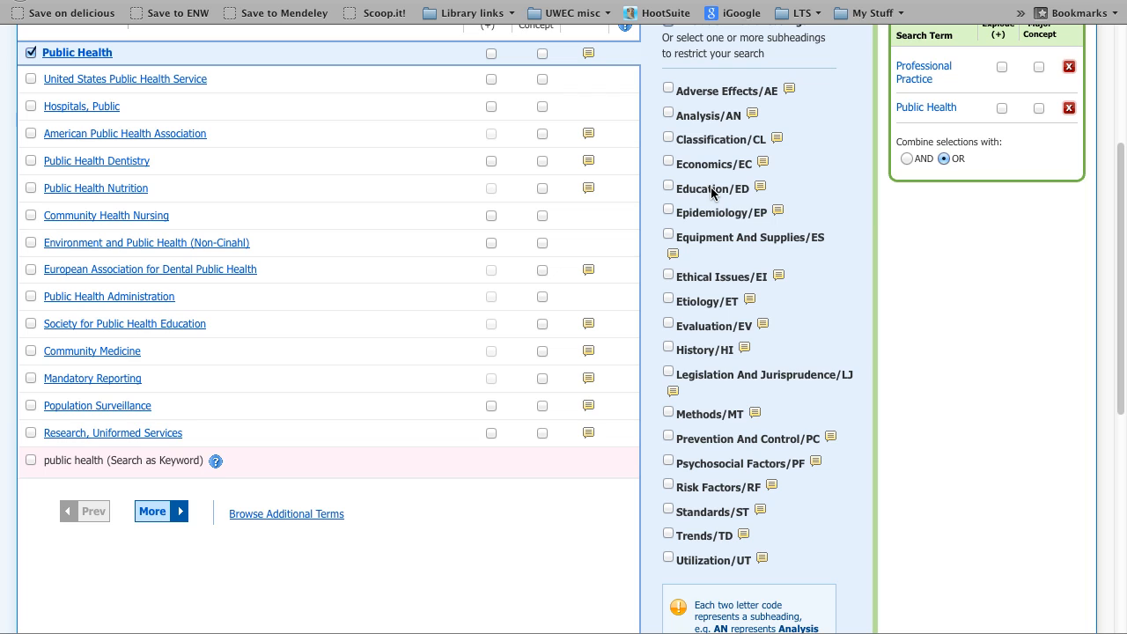
{"action": "left_click", "coordinate": [760, 191]}
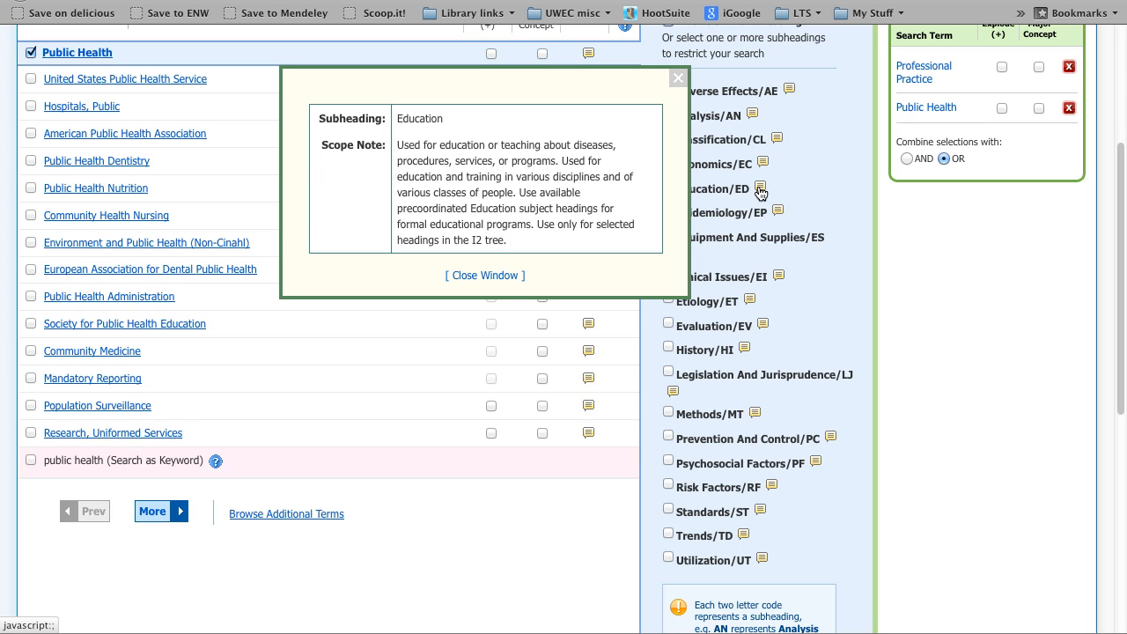
{"action": "left_click", "coordinate": [678, 79]}
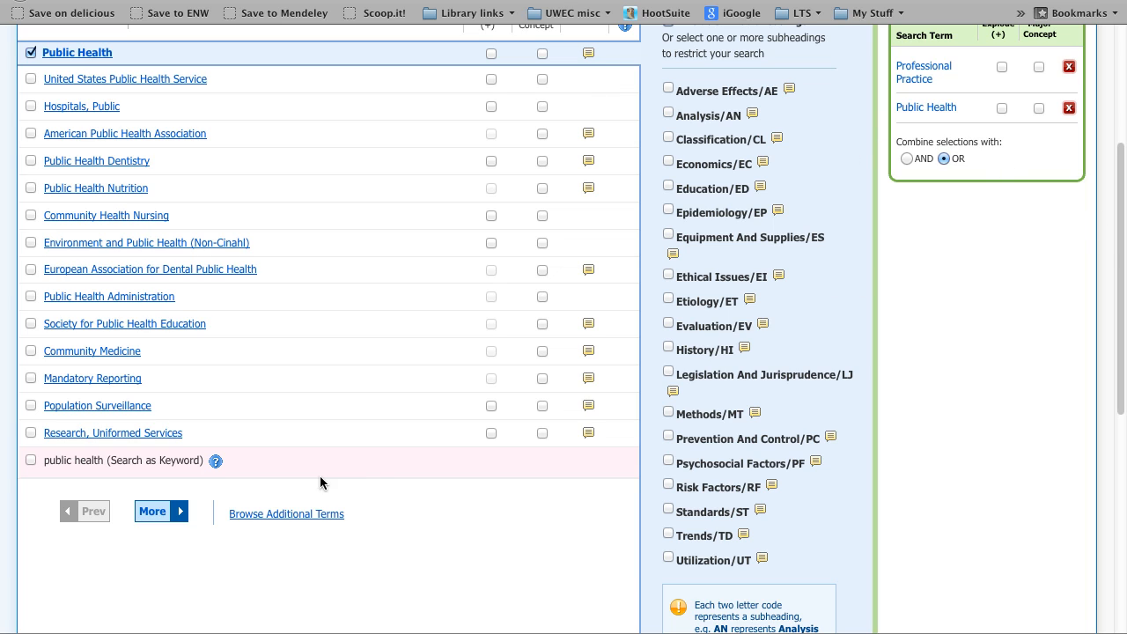
Step: Browse additional terms for "health literacy" and add it to the search terms as a keyword
{"action": "left_click", "coordinate": [317, 519]}
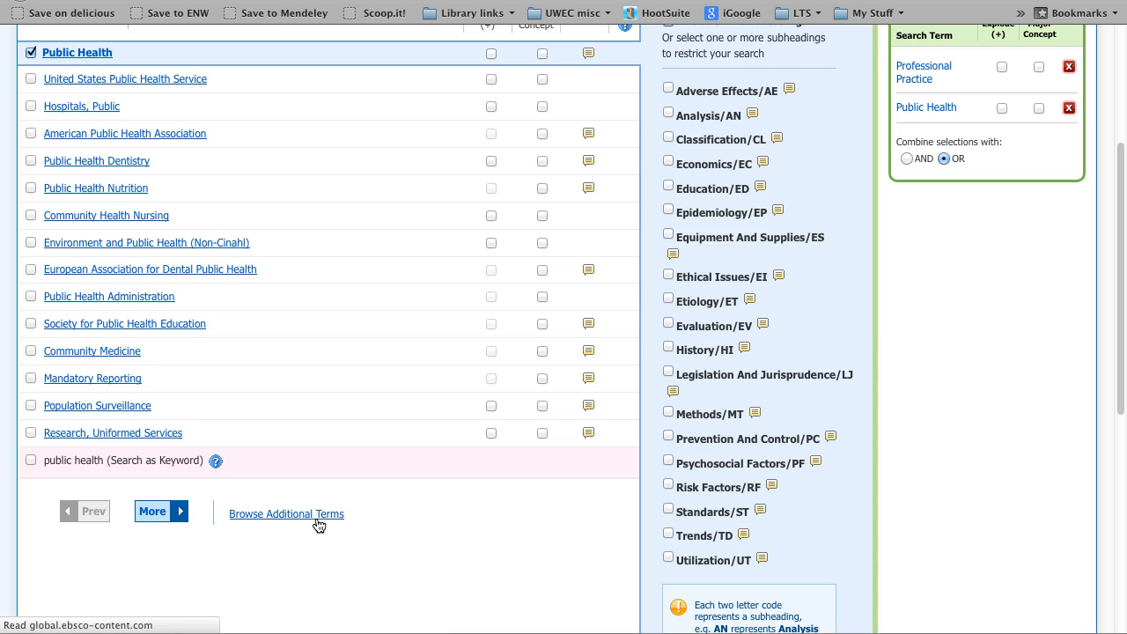
{"action": "left_click", "coordinate": [359, 204]}
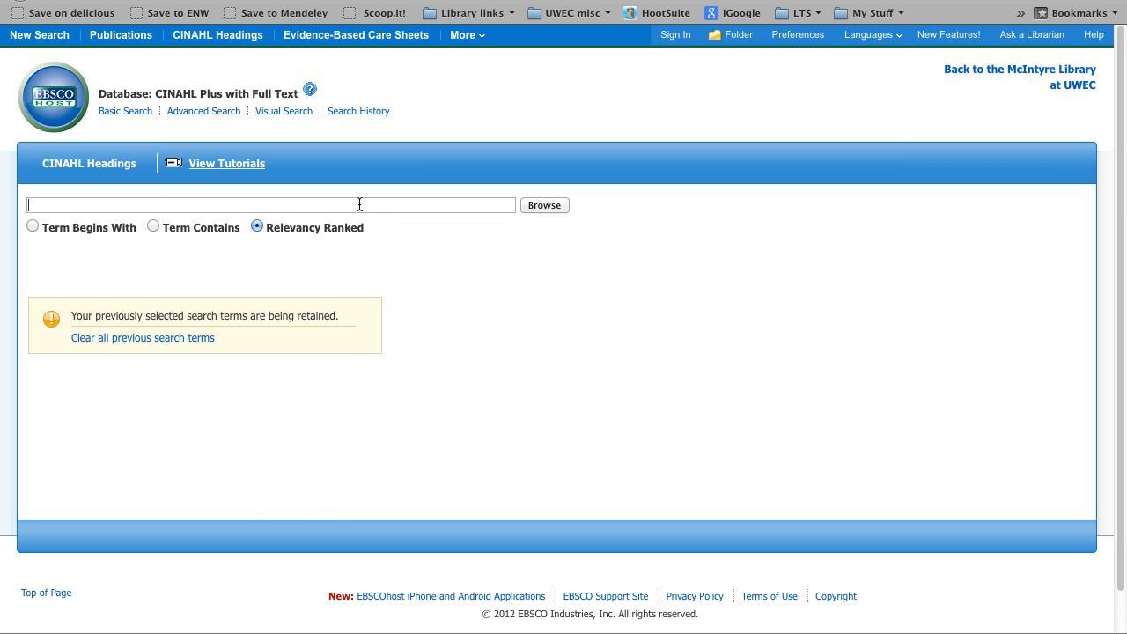
{"action": "type", "text": "health lite"}
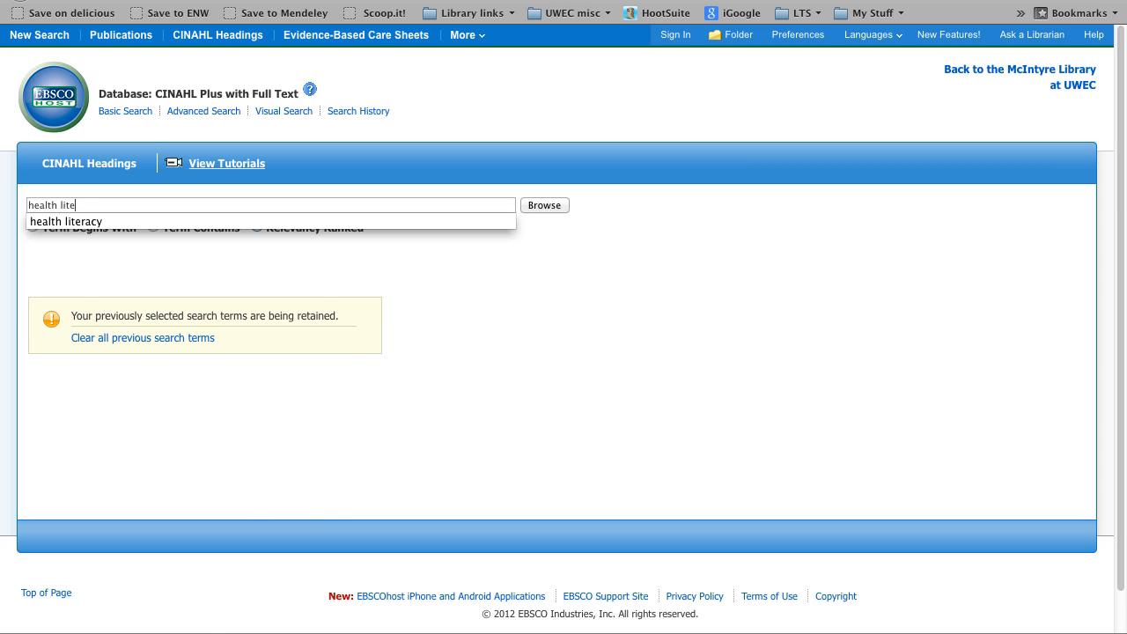
{"action": "type", "text": "racy"}
{"action": "key", "text": "Return"}
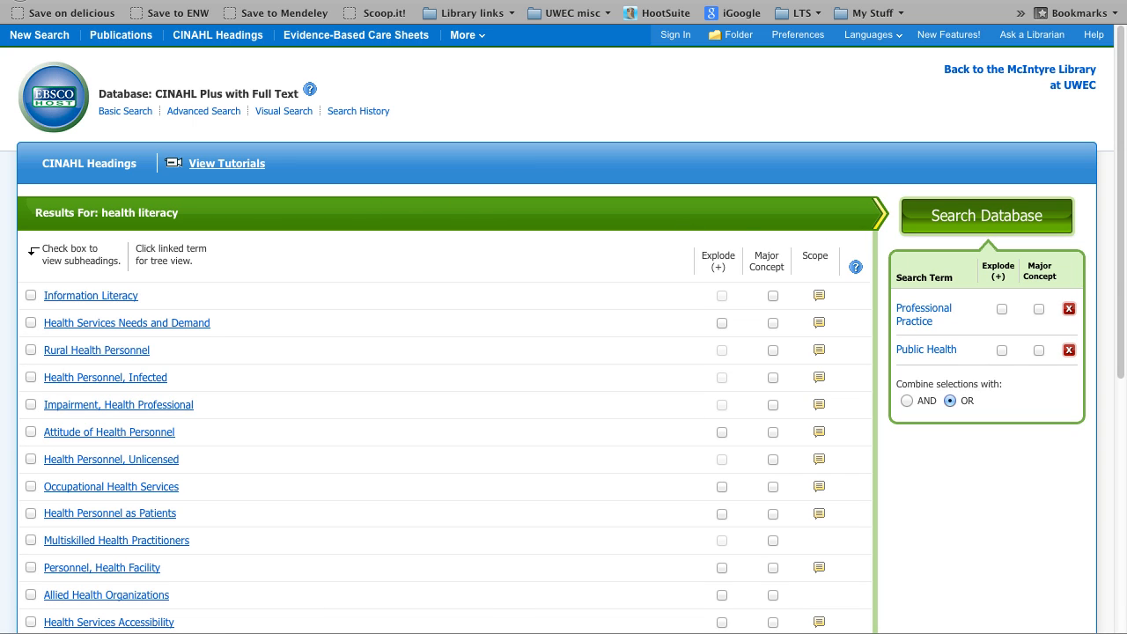
{"action": "scroll", "coordinate": [1119, 281], "scroll_direction": "down", "scroll_amount": 3}
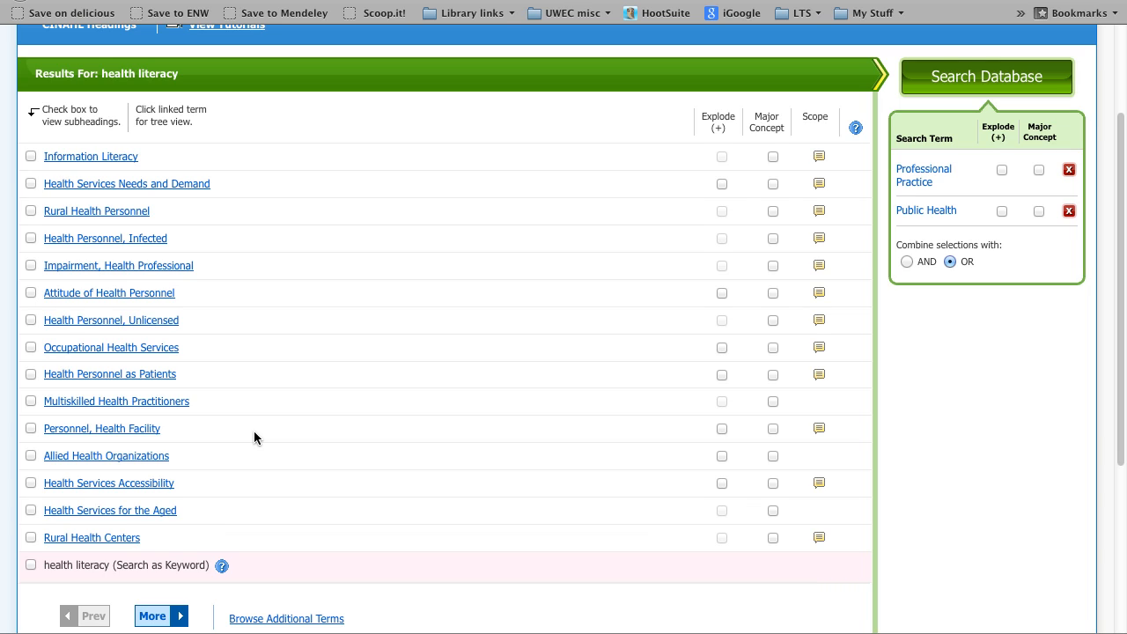
{"action": "left_click", "coordinate": [30, 564]}
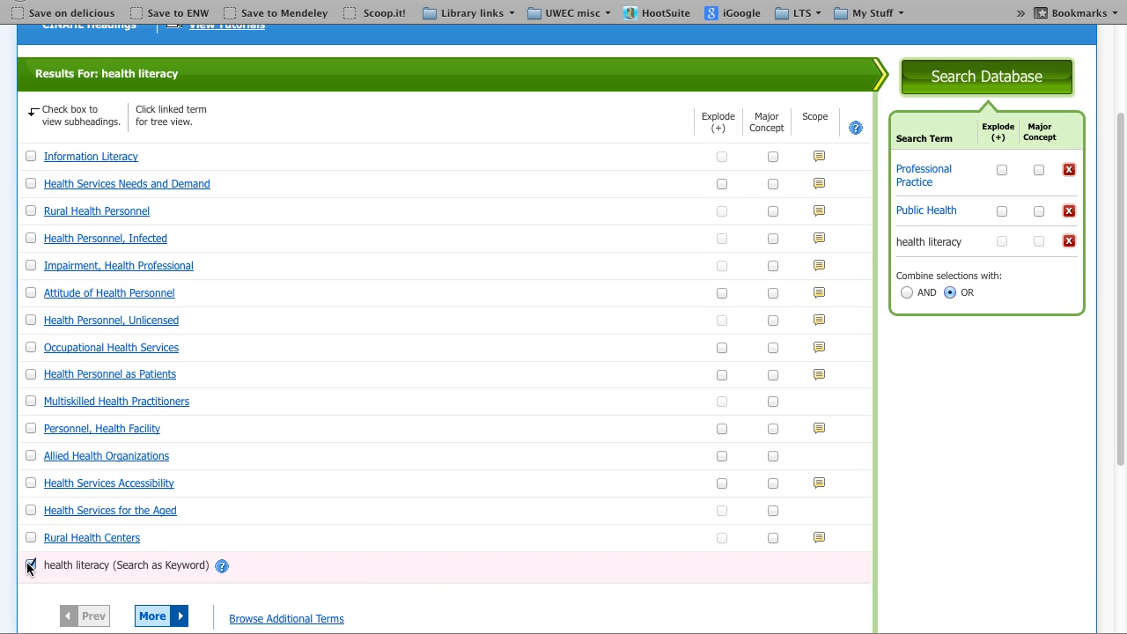
Step: Combine the selected terms with AND, run the database search and review the resulting articles
{"action": "left_click", "coordinate": [907, 293]}
{"action": "left_click", "coordinate": [977, 77]}
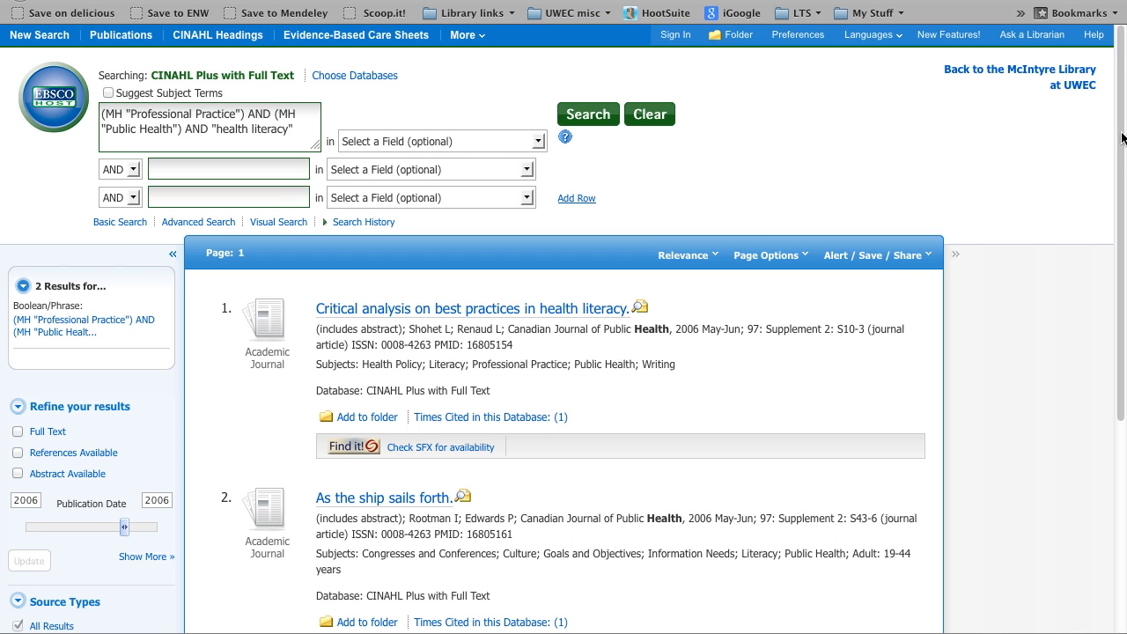
{"action": "scroll", "coordinate": [1122, 139], "scroll_direction": "down", "scroll_amount": 3}
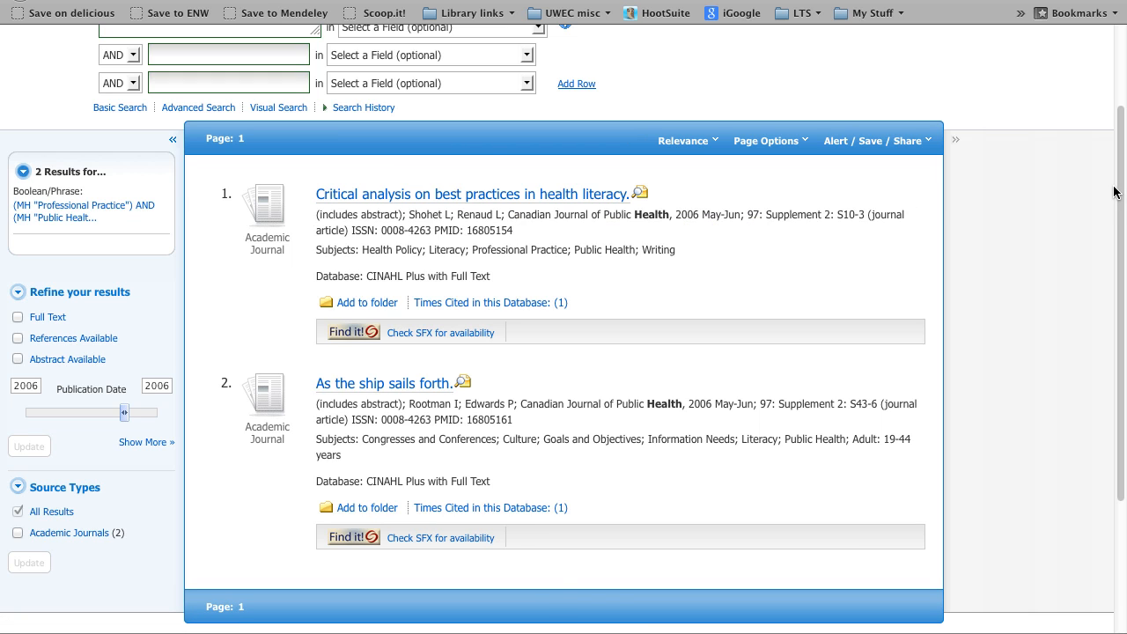
Step: Change the operator between the Professional Practice and Public Health headings to OR and enclose both headings in one pair of parentheses
{"action": "left_click_drag", "start_coordinate": [1118, 191], "coordinate": [1121, 98]}
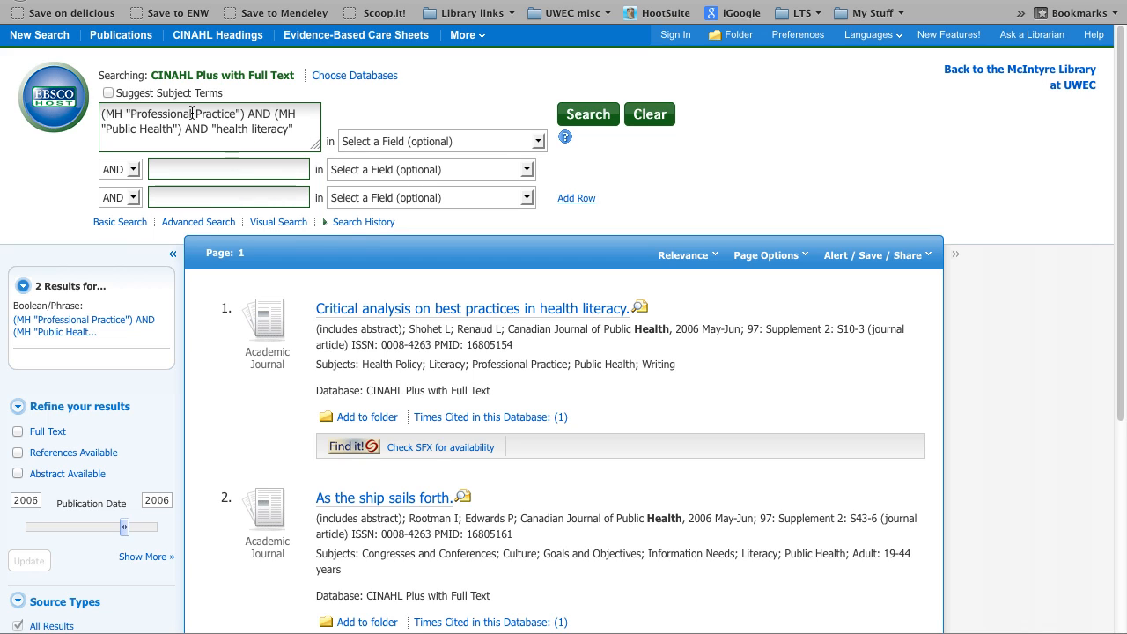
{"action": "double_click", "coordinate": [260, 114]}
{"action": "type", "text": "OR"}
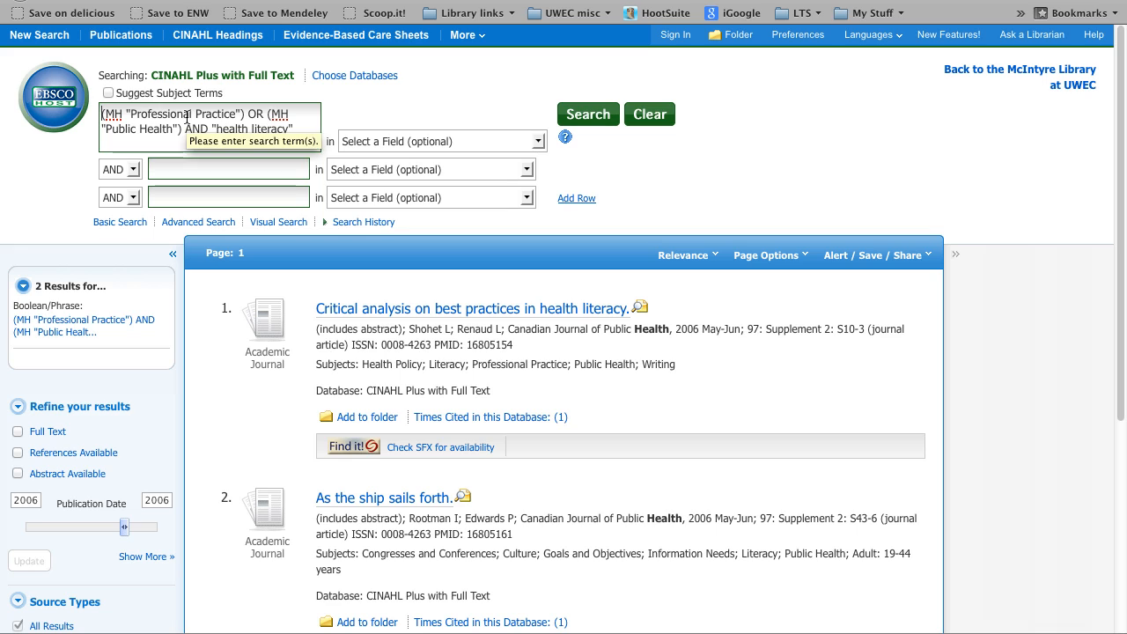
{"action": "type", "text": "("}
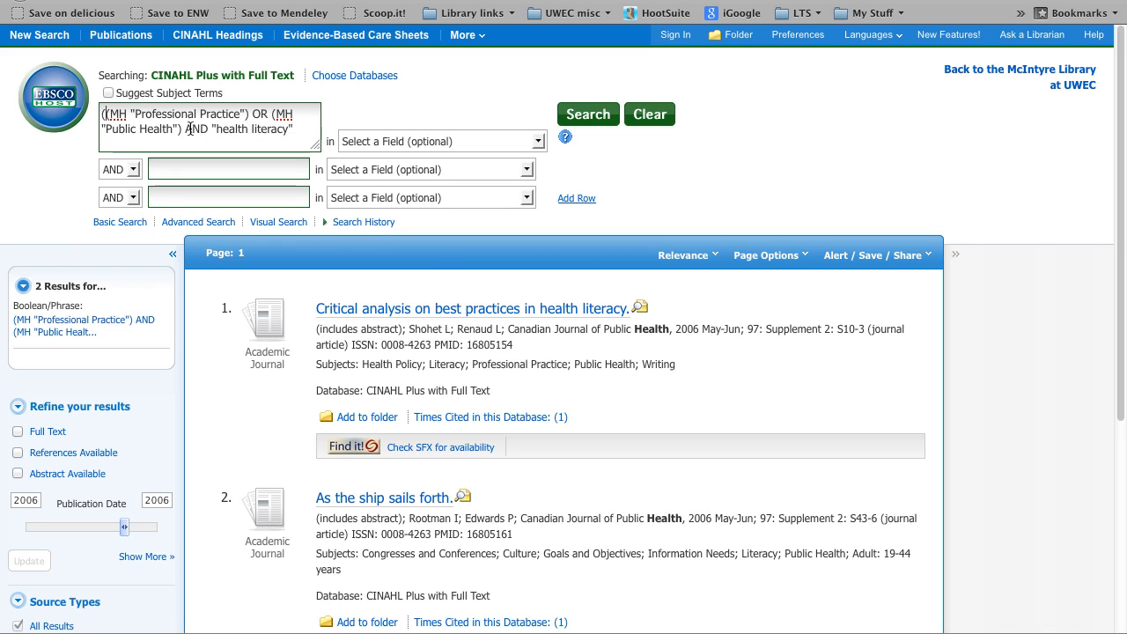
{"action": "left_click", "coordinate": [181, 129]}
{"action": "type", "text": ")"}
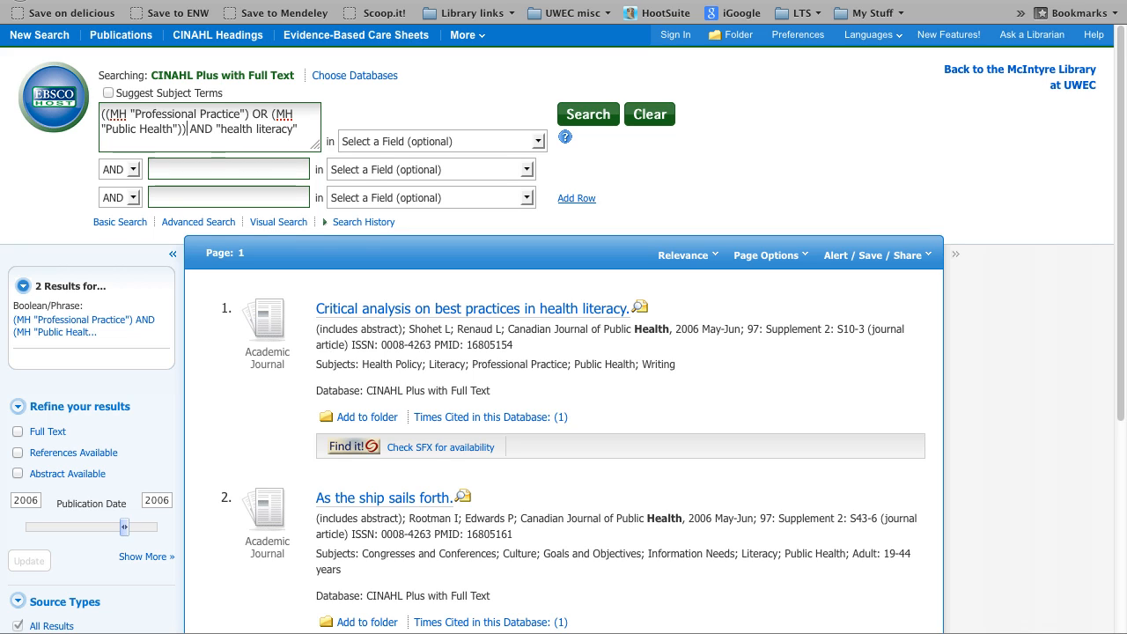
Step: Run the revised search and look through the resulting articles
{"action": "left_click", "coordinate": [595, 115]}
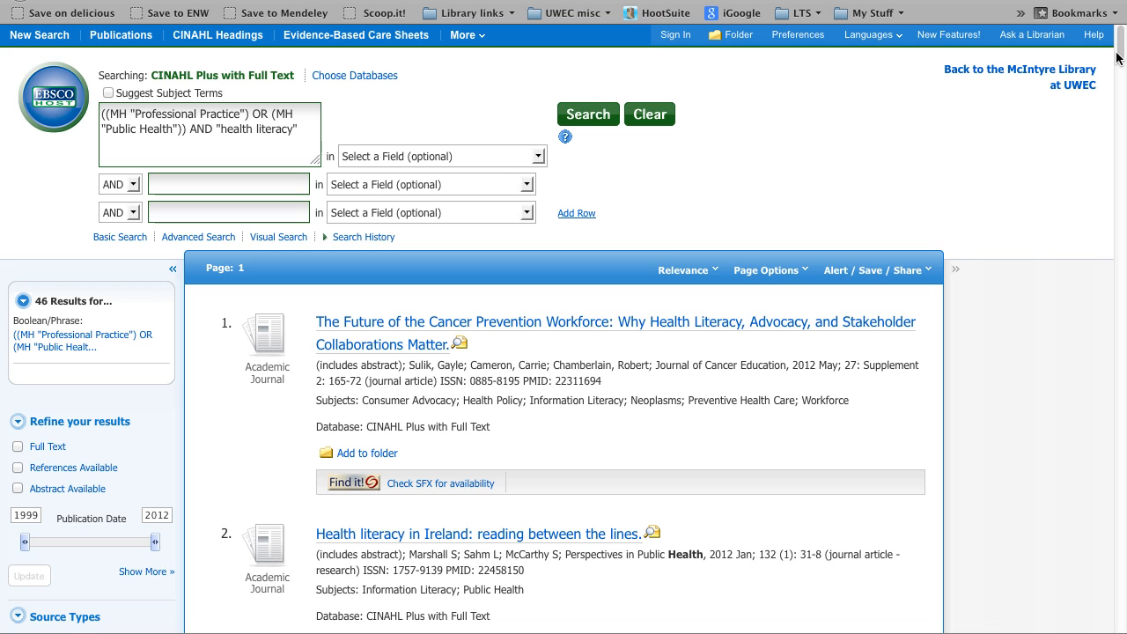
{"action": "left_click_drag", "start_coordinate": [1116, 57], "coordinate": [1121, 84]}
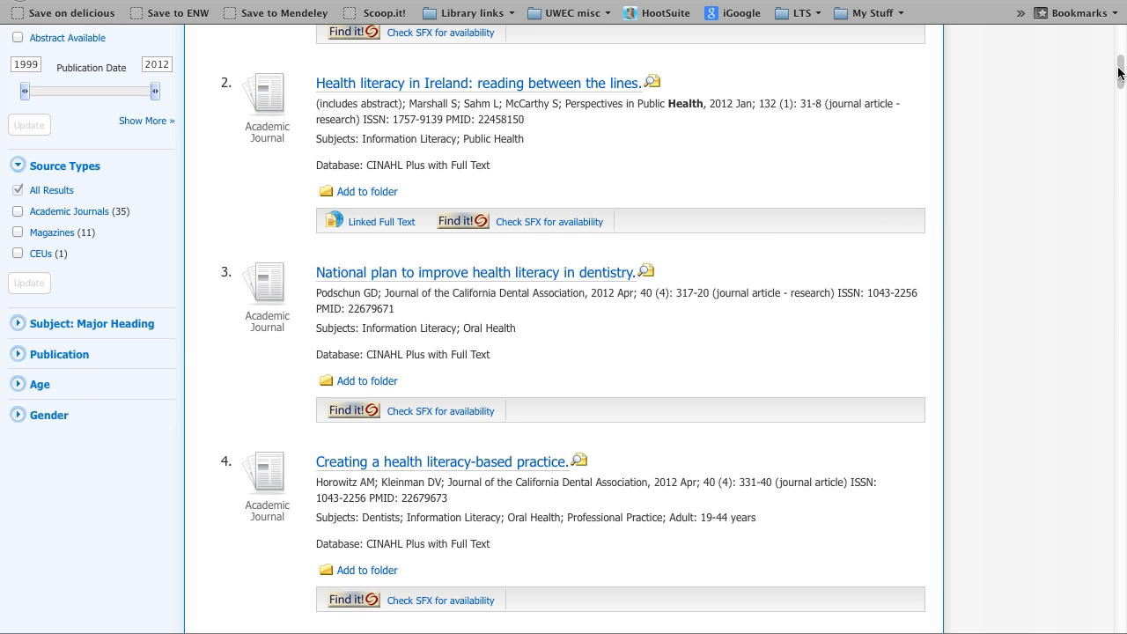
{"action": "left_click_drag", "start_coordinate": [1115, 67], "coordinate": [1120, 35]}
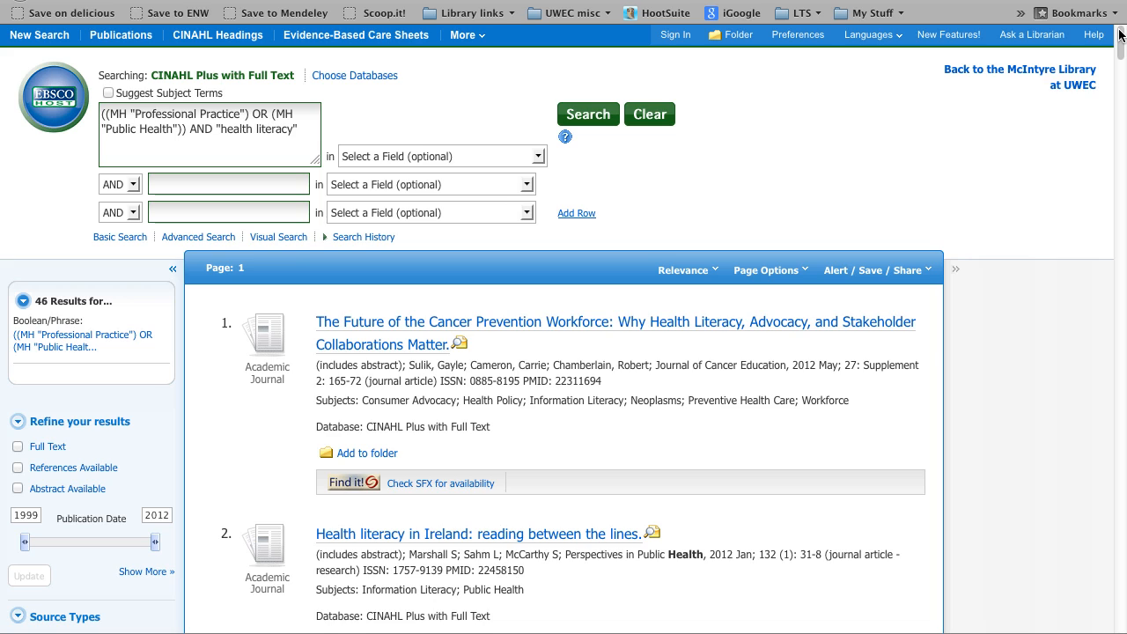